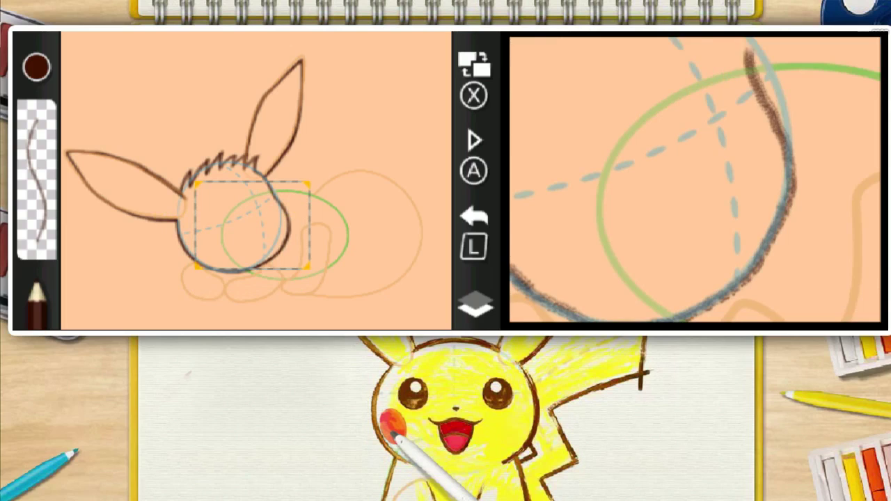
Outline Eevee's upright ear in dark brown pencil, from the head up to the ear's tip.
key("l")
key("Up")
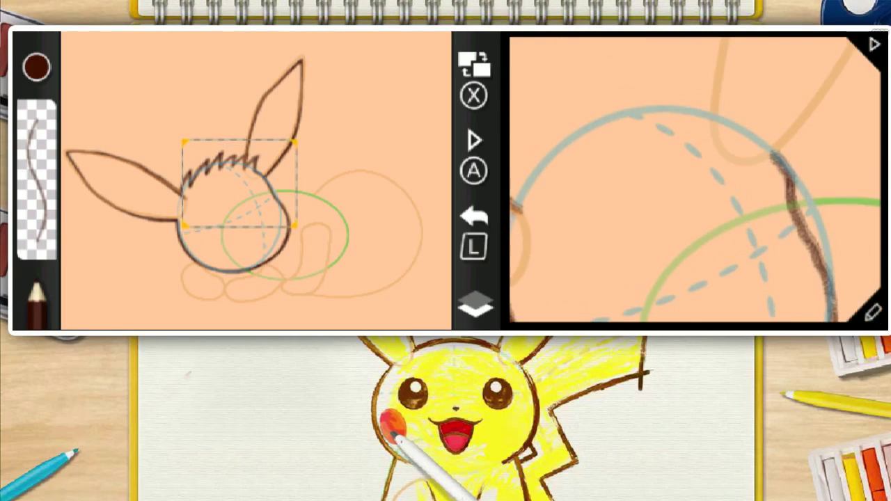
key("Right")
left_click_drag(660, 243, 696, 75)
key("Up")
key("Right")
left_click_drag(665, 168, 749, 54)
key("Up")
key("Right")
Draw the outer edge of the upright ear from its tip back down to the head outline.
mouse_move(713, 145)
left_mouse_down()
mouse_move(786, 80)
mouse_move(785, 188)
left_mouse_up()
key("Down")
key("Left")
left_click_drag(829, 132, 807, 245)
key("Down")
key("Left")
left_click_drag(727, 303, 840, 107)
key("Down")
key("Left")
Try to draw jagged fur tufts across the top of the head, from the sideways ear to the upright ear.
left_click_drag(659, 229, 666, 155)
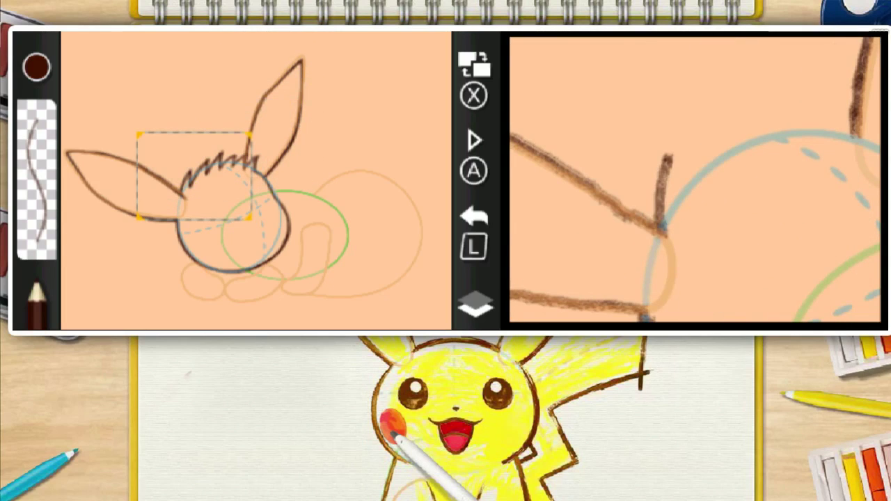
mouse_move(677, 197)
left_mouse_down()
mouse_move(713, 114)
mouse_move(743, 92)
left_mouse_up()
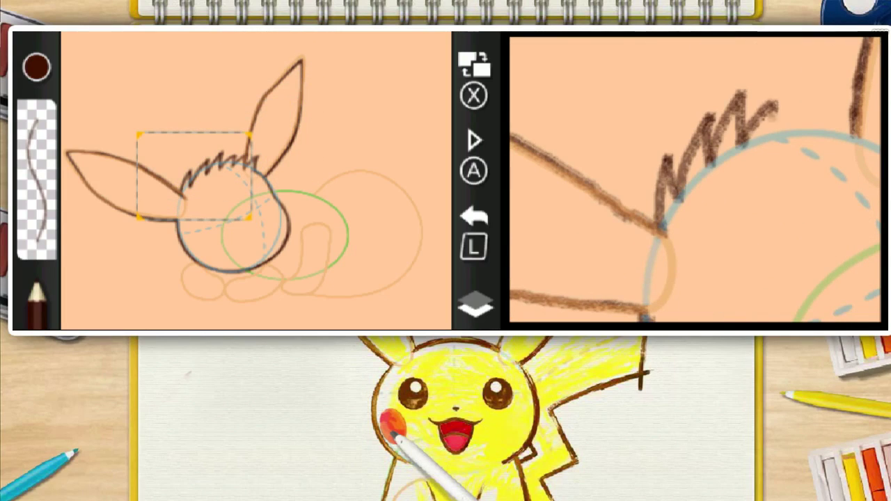
key("l")
key("Right")
key("Down")
mouse_move(607, 198)
left_mouse_down()
mouse_move(609, 173)
mouse_move(634, 139)
mouse_move(736, 87)
mouse_move(835, 105)
mouse_move(839, 122)
mouse_move(874, 157)
left_mouse_up()
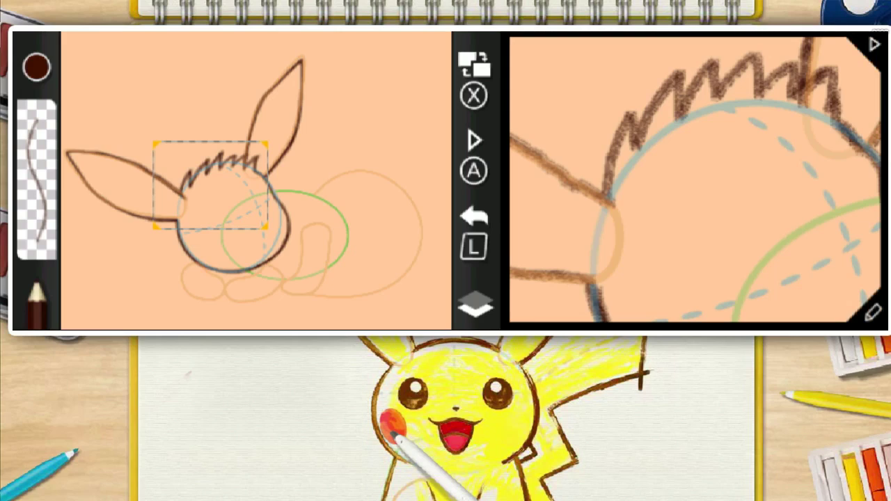
Undo the jagged fur strokes along the top of the head, including the retried first tuft.
key("l")
mouse_move(607, 198)
left_mouse_down()
mouse_move(623, 150)
mouse_move(666, 94)
mouse_move(666, 139)
mouse_move(624, 135)
mouse_move(624, 164)
mouse_move(696, 58)
mouse_move(629, 131)
mouse_move(664, 93)
mouse_move(628, 161)
mouse_move(616, 126)
mouse_move(624, 164)
mouse_move(647, 87)
left_mouse_up()
key("l")
key("l")
key("l")
key("l")
key("l")
key("l")
key("l")
key("l")
left_click_drag(622, 163, 650, 97)
key("l")
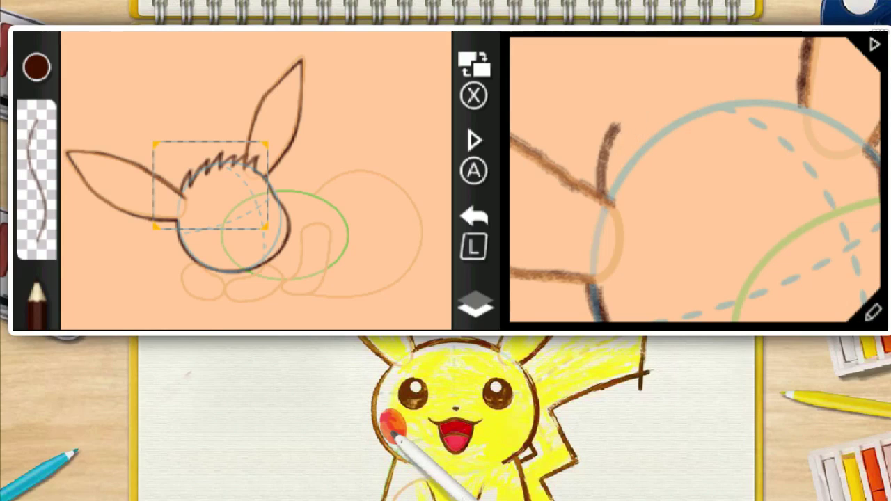
key("l")
Redraw the first fur tuft where the sideways ear meets the head circle.
key("Right")
key("Up")
left_click_drag(785, 127, 677, 274)
key("Left")
key("Down")
left_click_drag(646, 233, 668, 209)
key("l")
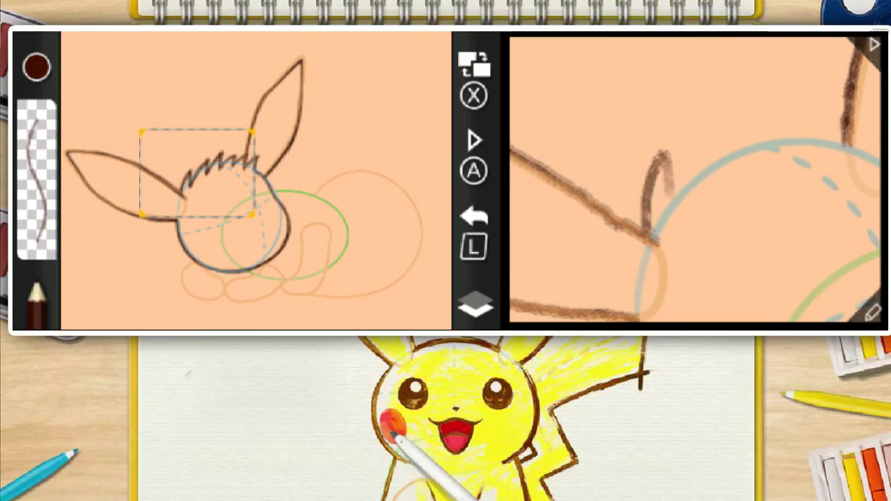
Continue the zigzag fur tufts along the head circle toward the upright ear.
mouse_move(661, 158)
left_mouse_down()
mouse_move(673, 192)
mouse_move(690, 130)
left_mouse_up()
key("l")
mouse_move(675, 193)
left_mouse_down()
mouse_move(700, 130)
mouse_move(707, 169)
left_mouse_up()
mouse_move(707, 169)
left_mouse_down()
mouse_move(729, 95)
mouse_move(734, 157)
left_mouse_up()
key("l")
mouse_move(776, 110)
left_mouse_down()
mouse_move(788, 159)
mouse_move(824, 111)
mouse_move(827, 159)
left_mouse_up()
scroll(695, 180, "right", 2)
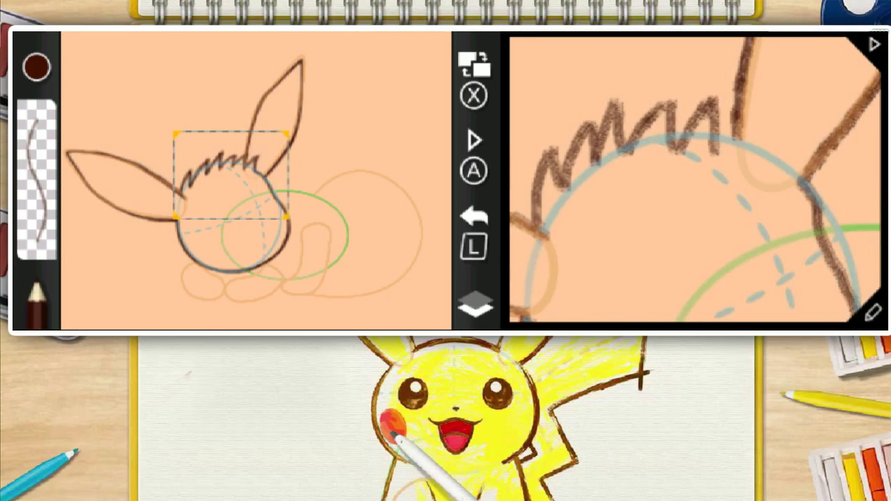
Try another tuft beside the upright ear, and undo the last few fur strokes.
left_click_drag(765, 120, 768, 165)
key("l")
key("l")
key("l")
key("l")
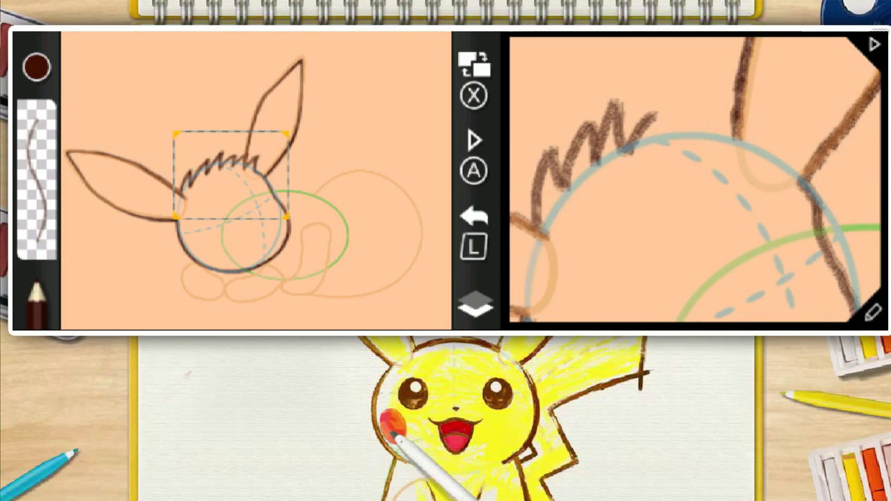
Redraw the middle fur tufts along the crown, leading toward the upright ear.
left_click_drag(628, 149, 656, 130)
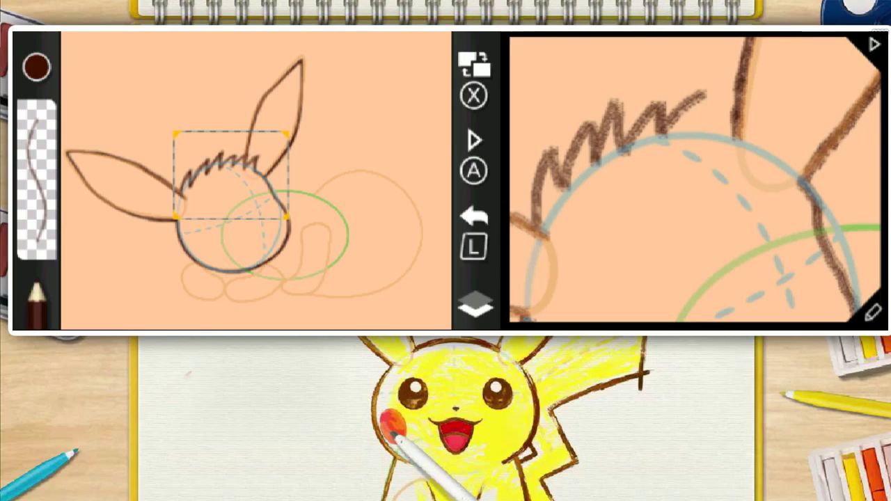
key("l")
key("l")
mouse_move(664, 134)
left_mouse_down()
mouse_move(715, 95)
mouse_move(703, 103)
mouse_move(707, 149)
left_mouse_up()
key("l")
key("l")
Try to draw the last fur tufts over the upright ear's base, compare the whole drawing, and undo them.
mouse_move(709, 99)
left_mouse_down()
mouse_move(703, 132)
mouse_move(731, 147)
mouse_move(758, 105)
mouse_move(773, 154)
mouse_move(806, 187)
left_mouse_up()
left_click_drag(726, 131, 742, 117)
key("x")
key("x")
key("l")
key("l")
key("l")
key("x")
key("x")
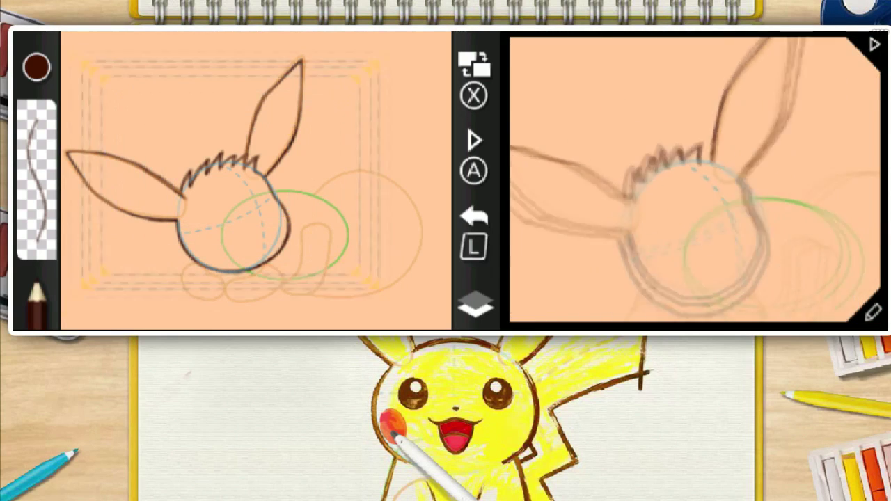
Finish the fur tufts across the upright ear's base and check the whole head against the reference.
mouse_move(661, 133)
left_mouse_down()
mouse_move(716, 134)
mouse_move(712, 142)
left_mouse_up()
key("l")
key("l")
key("l")
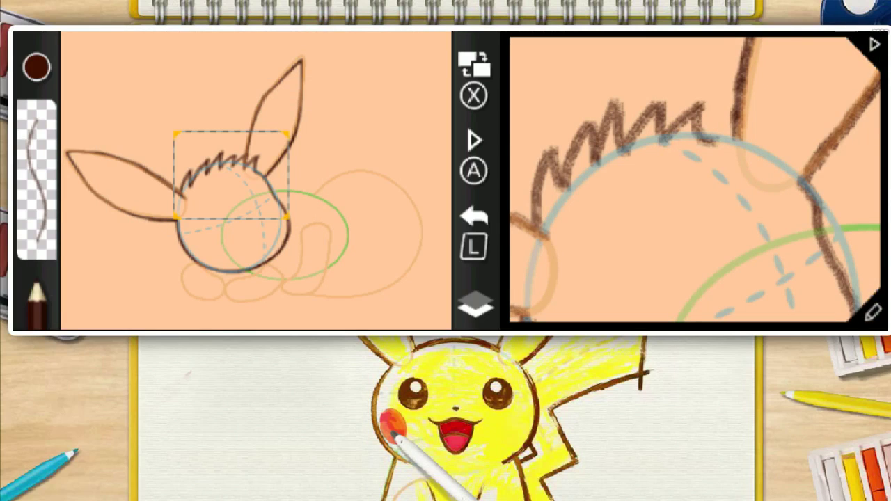
mouse_move(753, 112)
left_mouse_down()
mouse_move(761, 145)
mouse_move(798, 188)
left_mouse_up()
key("l")
left_click_drag(761, 142, 807, 176)
key("x")
key("x")
key("x")
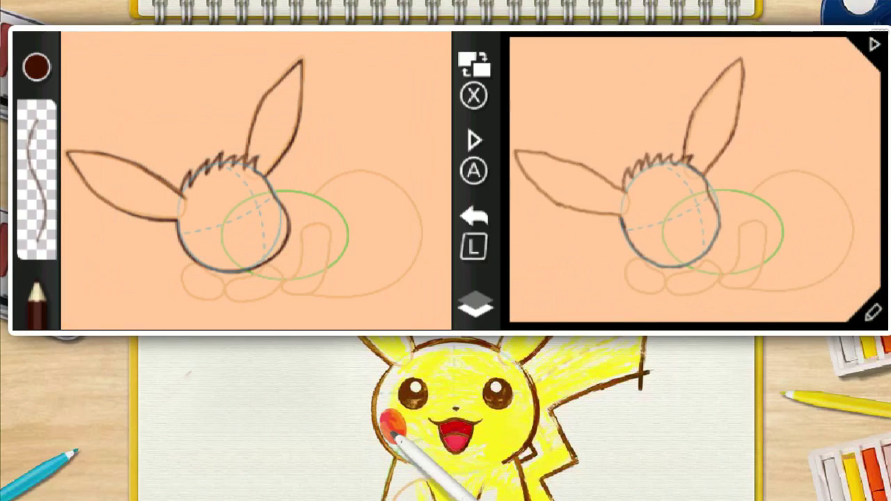
Continue to the next lesson stage and draw the lower inner line of the sideways ear.
key("a")
key("a")
key("a")
key("Left")
left_click_drag(568, 98, 657, 210)
key("Right")
mouse_move(569, 200)
left_mouse_down()
mouse_move(586, 195)
mouse_move(593, 215)
mouse_move(750, 249)
mouse_move(769, 246)
mouse_move(730, 218)
mouse_move(776, 224)
left_mouse_up()
key("l")
Add zigzag fur inside the base of the sideways ear.
mouse_move(777, 225)
left_mouse_down()
mouse_move(742, 184)
mouse_move(786, 202)
left_mouse_up()
left_click_drag(788, 196, 726, 158)
key("l")
key("l")
Try to draw the upper inner line of the sideways ear from its tip to the fur at its base.
key("Left")
key("Up")
left_click_drag(569, 175, 686, 201)
left_click_drag(681, 201, 732, 215)
key("l")
mouse_move(638, 182)
left_mouse_down()
mouse_move(699, 214)
mouse_move(799, 245)
mouse_move(840, 272)
left_mouse_up()
key("Right")
key("Down")
left_click_drag(729, 155, 771, 178)
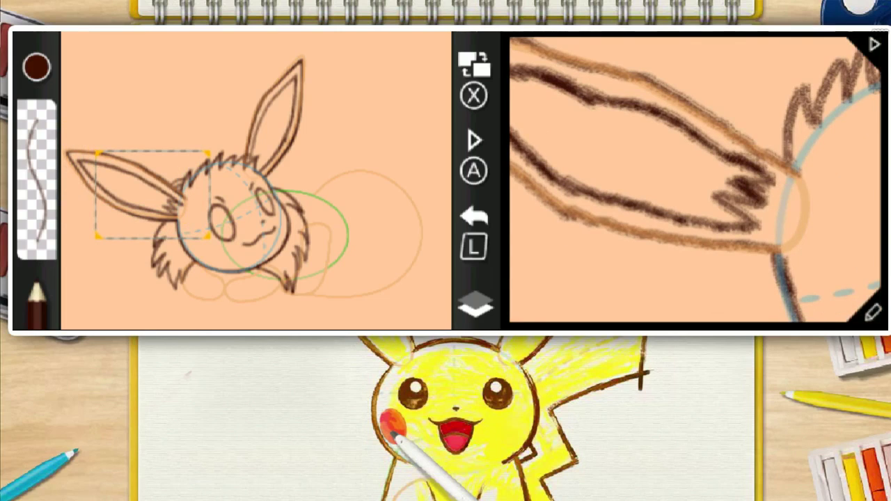
Undo the strokes of the sideways ear's upper inner line back to the short piece at the tip.
left_click_drag(151, 192, 127, 164)
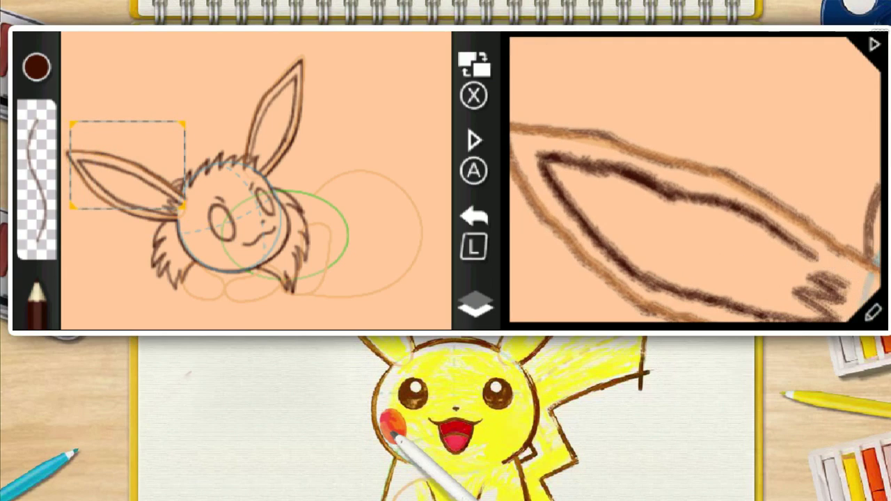
key("l")
key("l")
key("l")
key("l")
key("l")
key("l")
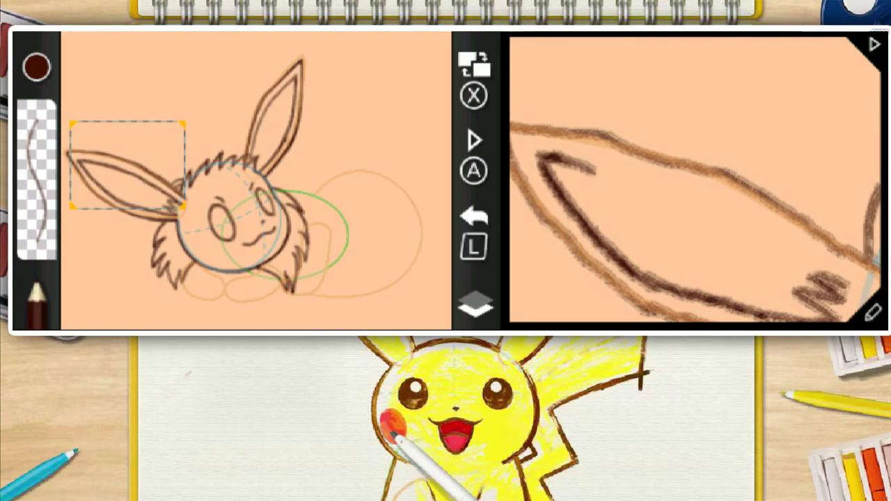
Redraw the upper inner line of the sideways ear from the tip toward the head.
left_click_drag(612, 174, 744, 218)
key("l")
mouse_move(561, 160)
left_mouse_down()
mouse_move(800, 241)
mouse_move(835, 266)
left_mouse_up()
key("l")
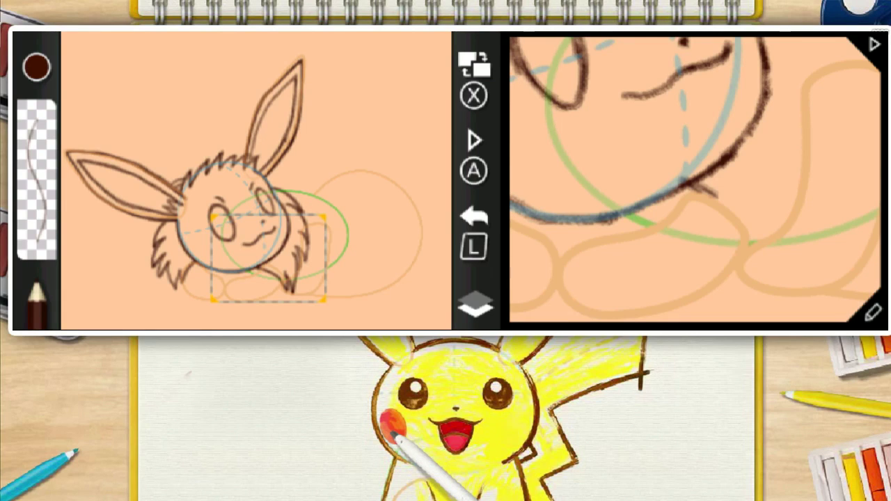
Draw the pointed neck fur below the mouth-side cheek, with zigzag strokes rising from its lower tip.
scroll(694, 180, "right", 1)
key("l")
mouse_move(682, 185)
left_mouse_down()
mouse_move(720, 235)
mouse_move(767, 180)
left_mouse_up()
mouse_move(761, 213)
left_mouse_down()
mouse_move(771, 165)
mouse_move(792, 131)
left_mouse_up()
left_click_drag(767, 168, 793, 110)
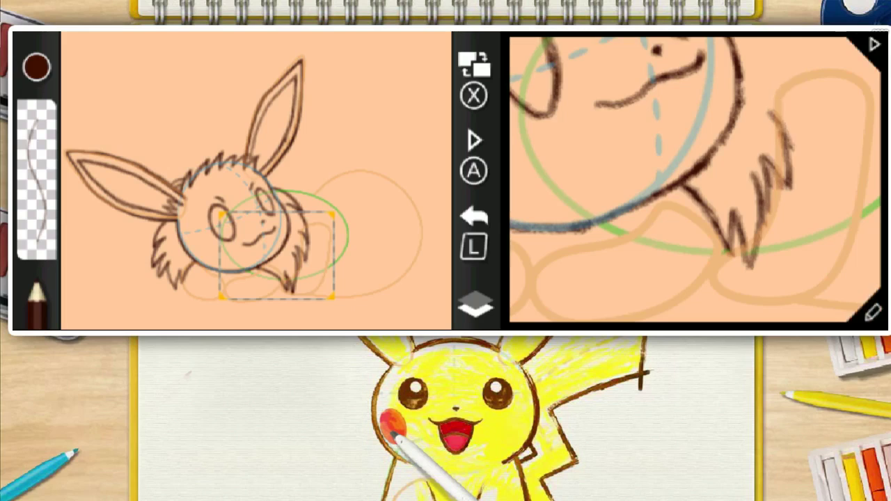
Draw the curved outer edge of the neck fur from the zigzag up beside the cheek, redoing it until it fits.
left_click_drag(795, 144, 760, 51)
scroll(695, 179, "up", 2)
key("l")
mouse_move(789, 164)
left_mouse_down()
mouse_move(730, 84)
mouse_move(734, 100)
left_mouse_up()
key("l")
key("l")
left_click_drag(780, 147, 728, 84)
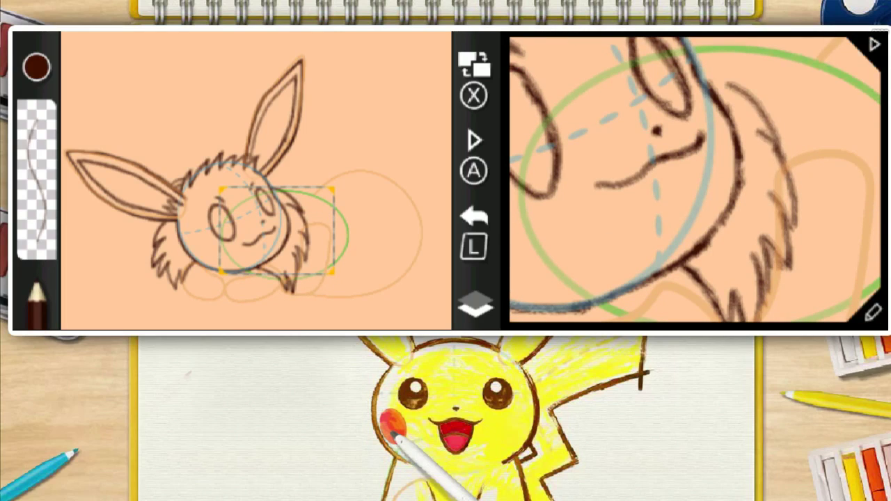
Go over the cheek outline and strengthen the lower zigzag strokes of the neck fur.
mouse_move(694, 50)
left_mouse_down()
mouse_move(737, 84)
mouse_move(785, 148)
mouse_move(797, 221)
mouse_move(758, 263)
left_mouse_up()
key("Down")
key("Left")
left_click_drag(799, 177, 811, 227)
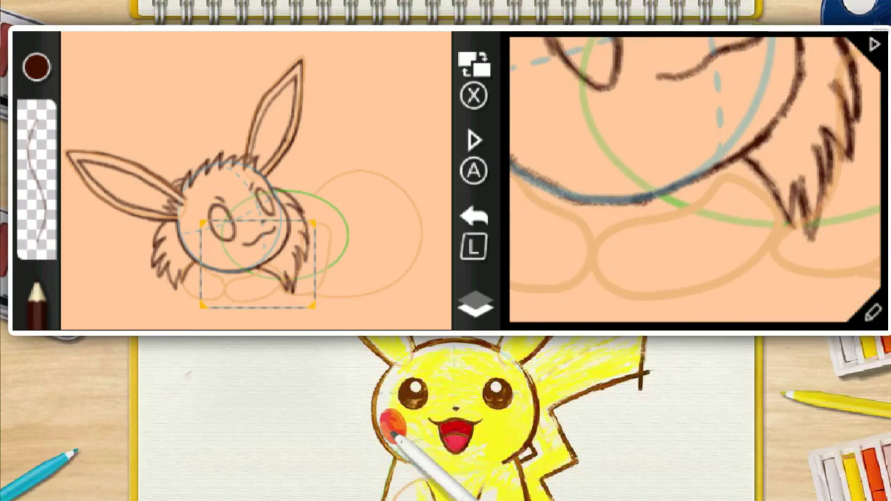
left_click_drag(797, 178, 789, 225)
key("Left")
key("Down")
key("Right")
key("minus")
key("Left")
key("Up")
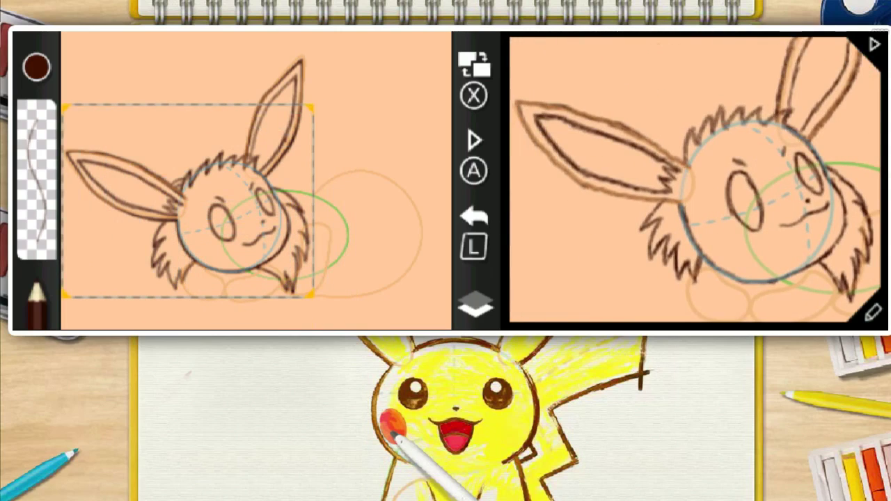
Go over the fur tufts along the top of the head with additional pencil strokes.
key("plus")
key("Left")
left_click_drag(718, 203, 739, 215)
key("minus")
key("plus")
left_click_drag(691, 103, 676, 174)
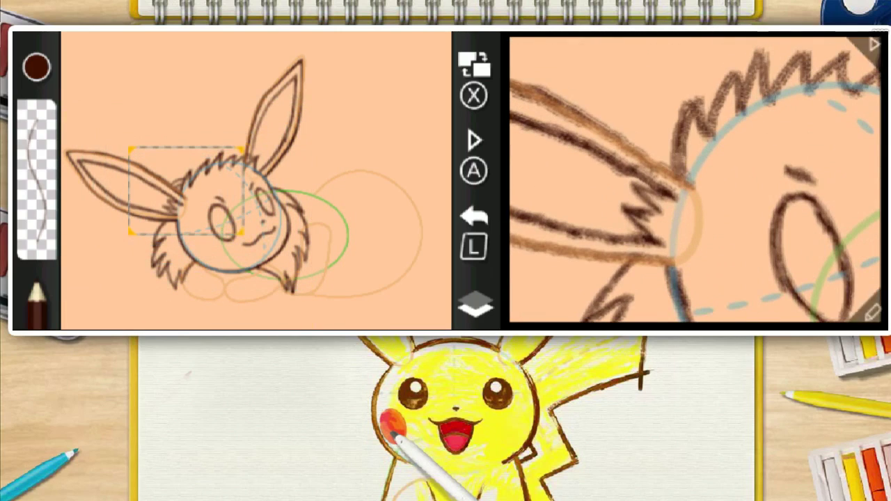
left_click_drag(811, 55, 774, 98)
key("Right")
left_click_drag(757, 59, 818, 97)
Retrace the head-side edge of the upright ear.
key("Up")
key("minus")
key("plus")
key("Right")
key("Up")
left_click_drag(687, 111, 657, 232)
Check the finished head sketch and continue to the lesson stage for the body and tail.
key("minus")
key("Down")
key("Left")
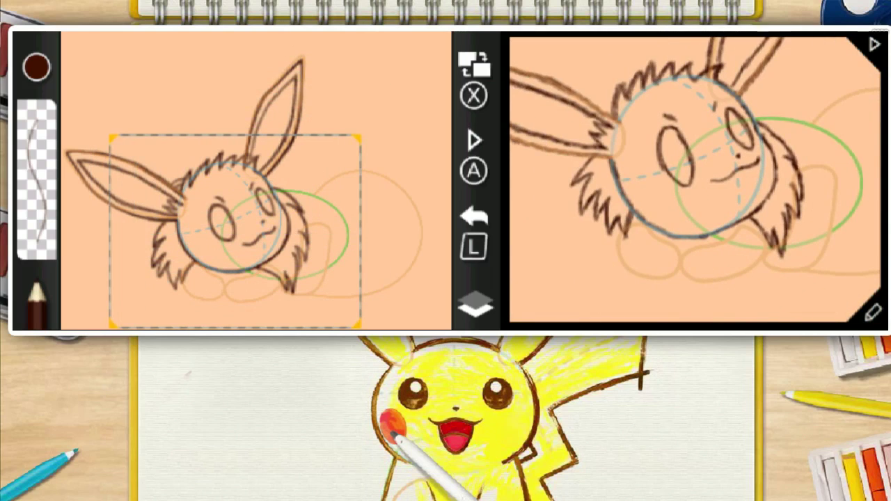
key("plus")
key("Right")
key("Down")
key("minus")
key("a")
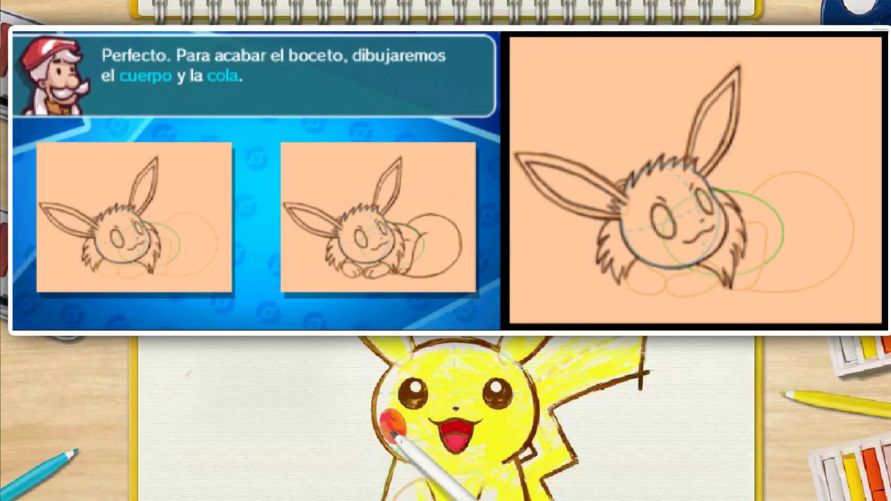
Continue to the body and tail stage and outline the first front paw under the head along the guide shape.
key("a")
key("a")
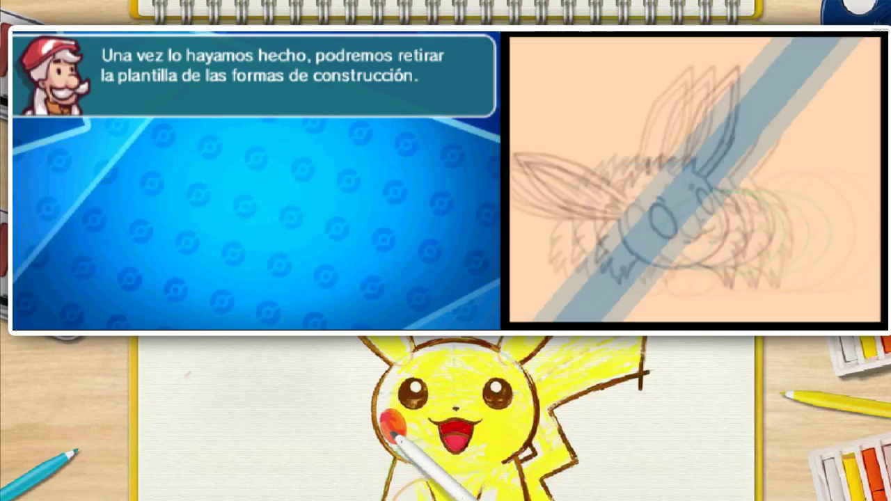
key("plus")
key("Left")
key("Down")
mouse_move(576, 145)
left_mouse_down()
mouse_move(586, 223)
mouse_move(638, 247)
left_mouse_up()
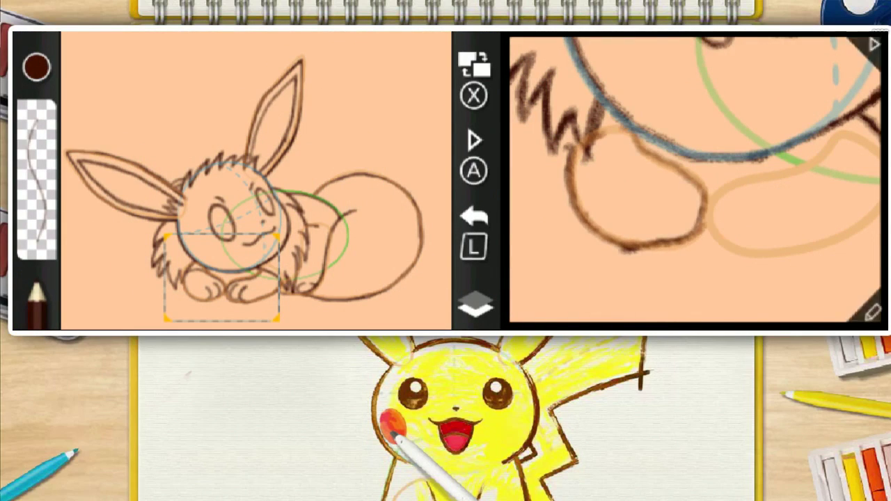
Draw two toe lines inside the front paw, undoing the outer one and redrawing it shorter beside the paw's edge.
left_click_drag(645, 207, 649, 238)
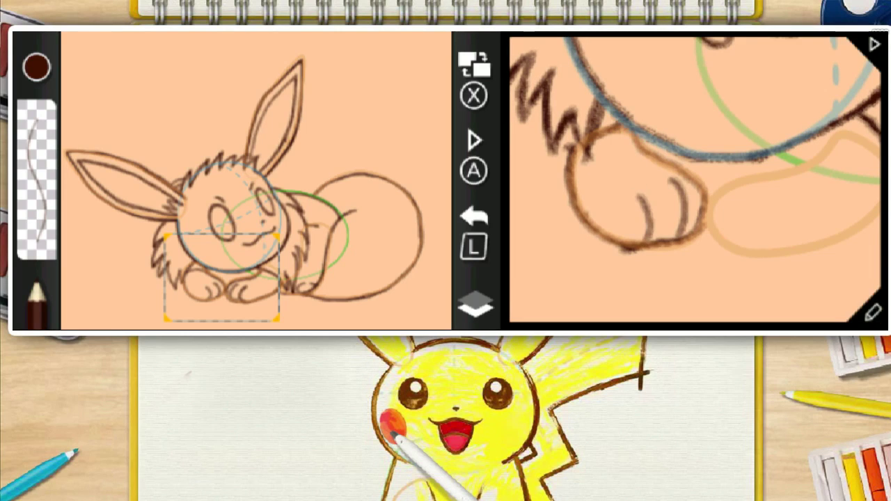
key("l")
left_click(873, 313)
left_click(871, 244)
left_click_drag(675, 178, 703, 224)
left_click(873, 312)
left_click(652, 282)
left_click(871, 244)
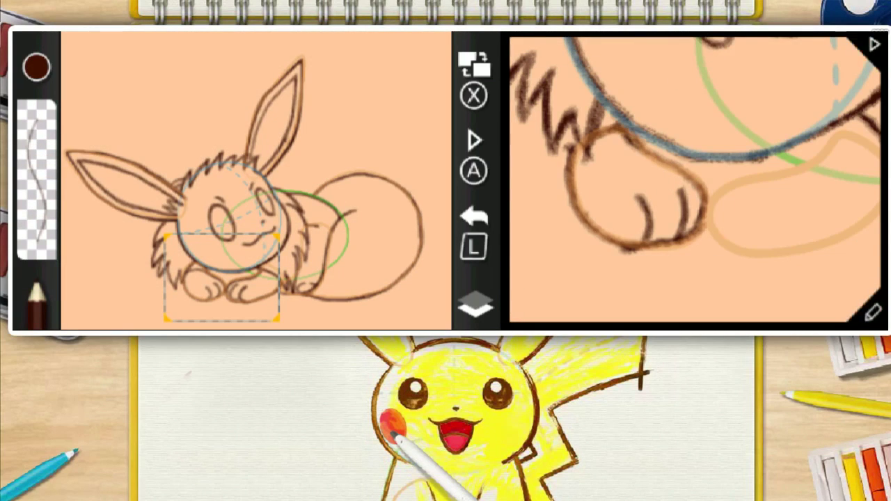
key("Right")
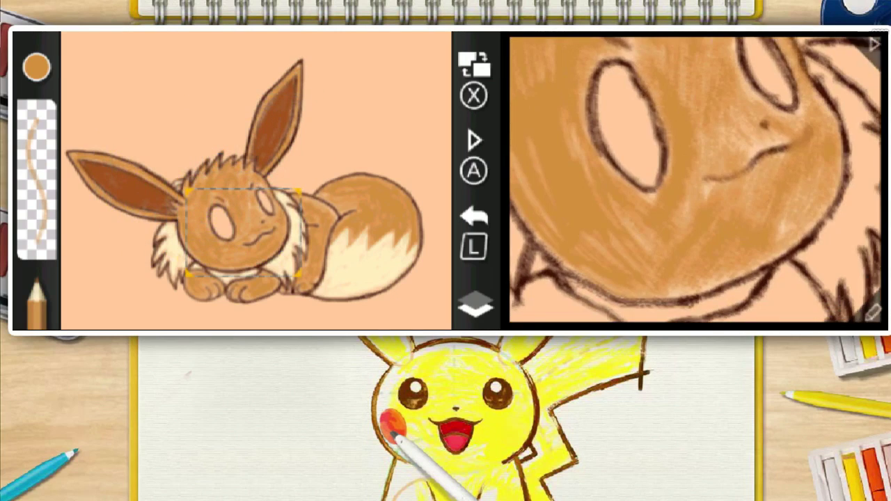
Redraw the mouth line over the coloured face with the dark brown pencil.
key("a")
key("b")
left_click(511, 41)
left_click(545, 318)
left_click(872, 243)
left_click_drag(710, 180, 814, 126)
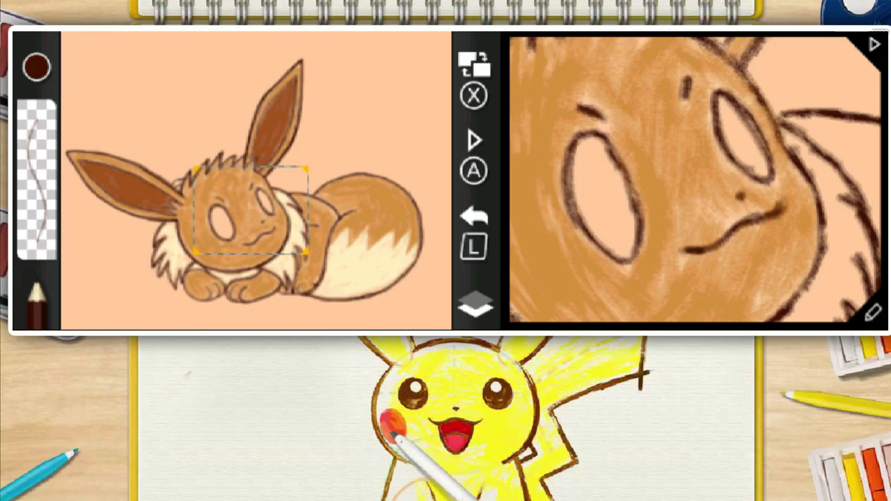
key("Down")
key("Left")
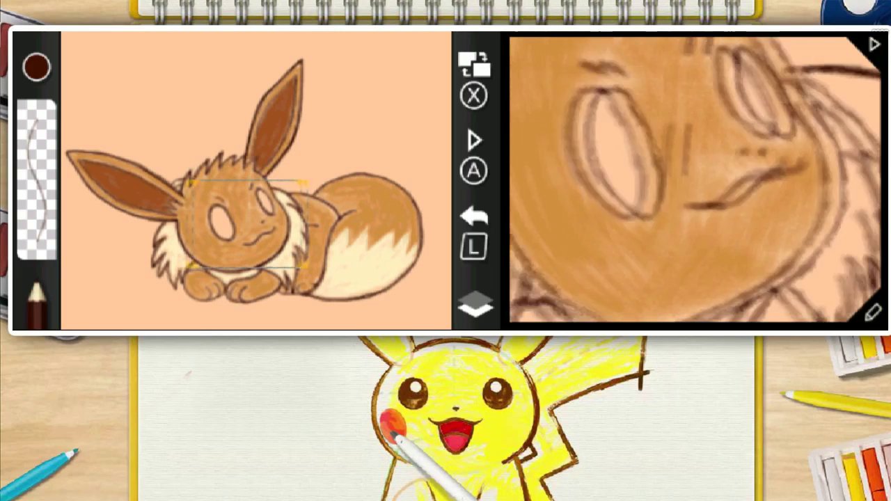
key("Up")
left_click(872, 313)
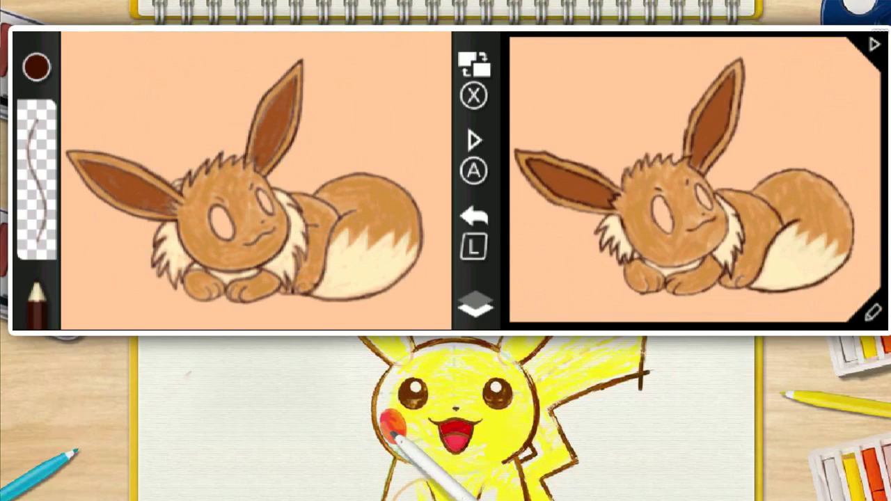
Go through the lesson's explanation of light source and shadows and start the shading stage.
key("a")
key("a")
key("a")
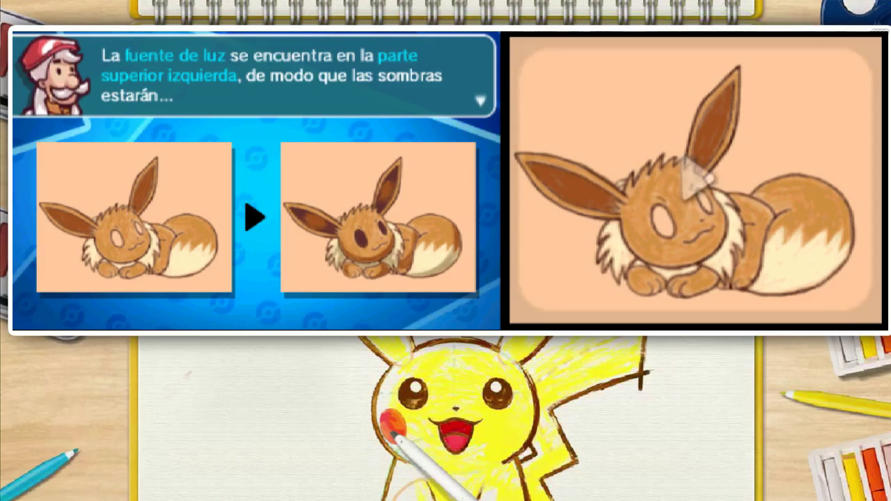
key("a")
key("a")
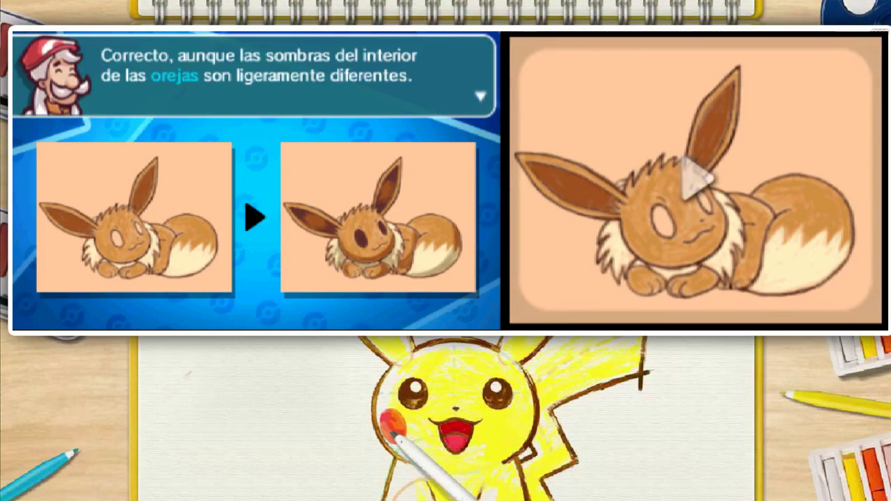
key("a")
key("a")
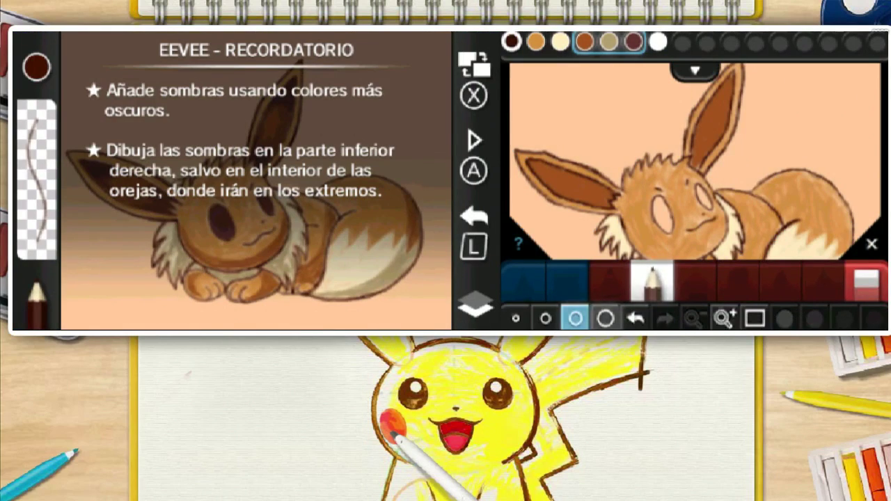
Choose the reddish-brown pencil and shade a curved shadow along the lower edge of the face.
left_click(584, 41)
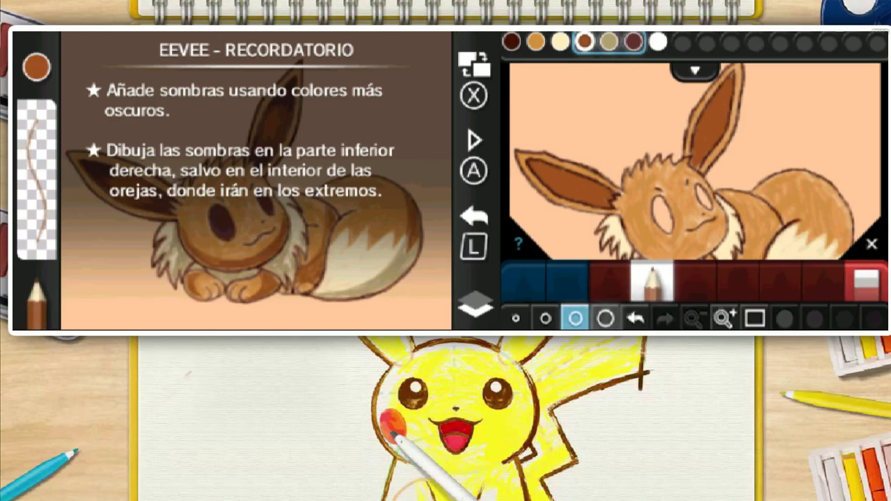
left_click(872, 244)
key("Up")
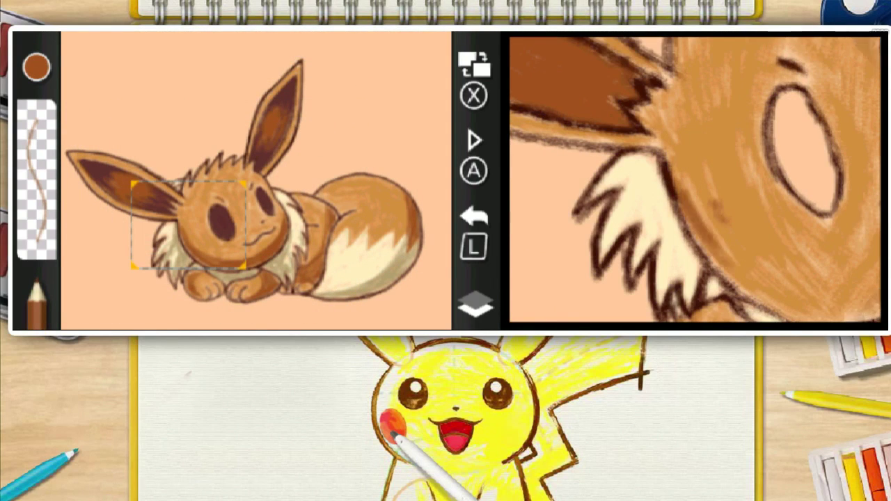
left_click_drag(707, 249, 762, 283)
key("Down")
mouse_move(739, 218)
left_mouse_down()
mouse_move(820, 228)
mouse_move(874, 212)
left_mouse_up()
key("Right")
key("Up")
Extend the reddish-brown shadow up the far cheek and thicken it along the chin.
mouse_move(827, 180)
left_mouse_down()
mouse_move(845, 104)
mouse_move(822, 185)
left_mouse_up()
key("Left")
left_click_drag(738, 226, 760, 238)
key("Right")
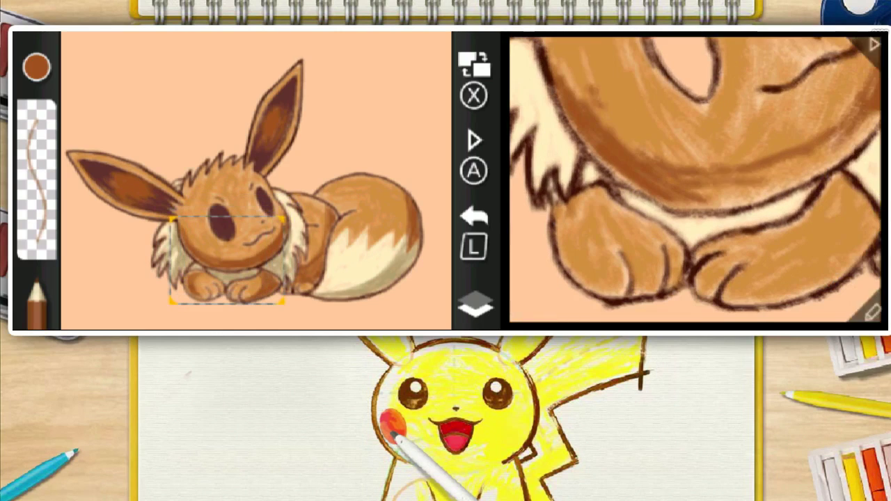
key("Up")
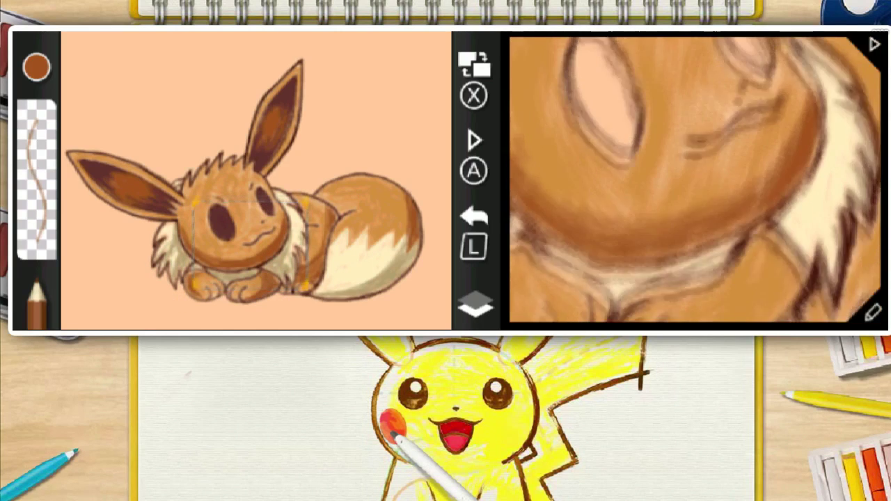
key("Left")
left_click_drag(651, 99, 664, 130)
key("Down")
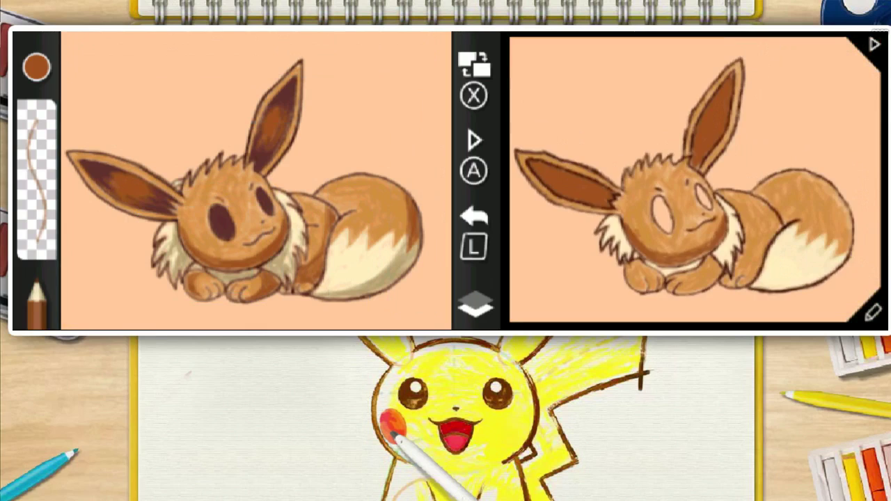
Shade the two front paws in reddish brown with broad strokes inside their outlines.
key("Up")
key("Up")
key("Down")
left_click_drag(636, 143, 616, 162)
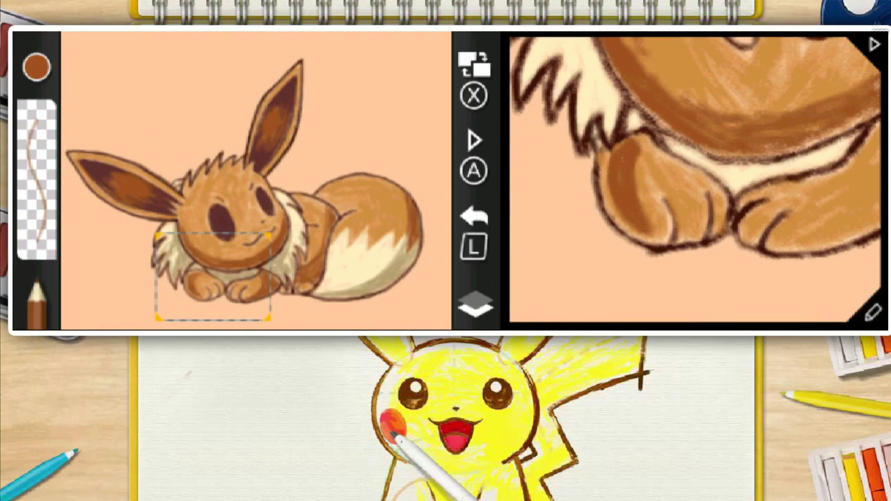
key("Right")
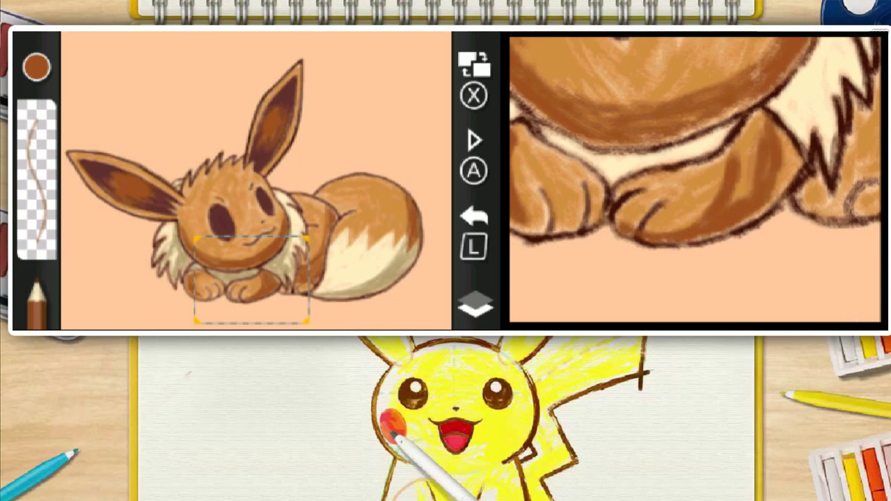
key("Left")
key("Up")
key("Up")
key("Right")
key("Down")
key("Right")
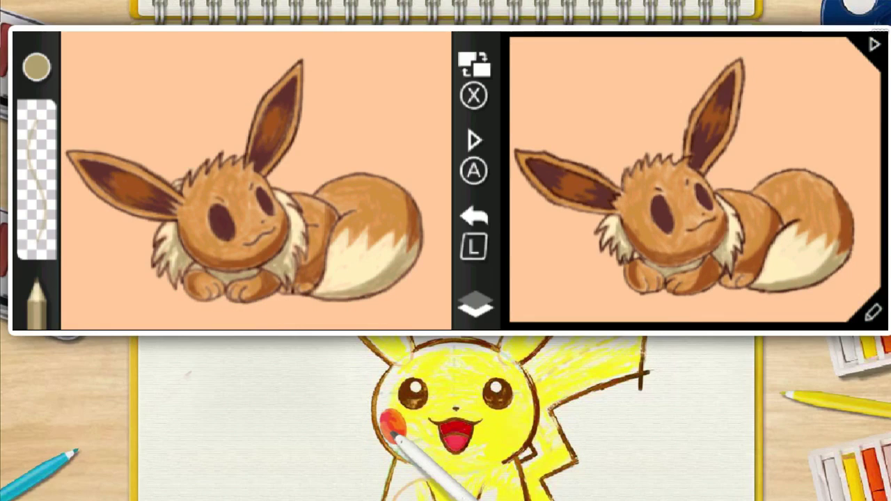
Go through the lesson's explanation of hatching with short strokes and start the hatching stage.
key("a")
key("a")
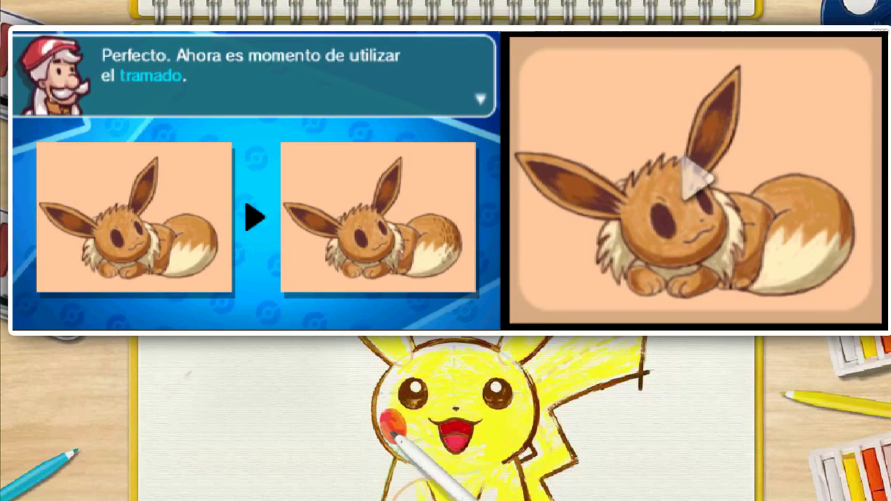
key("a")
key("a")
key("a")
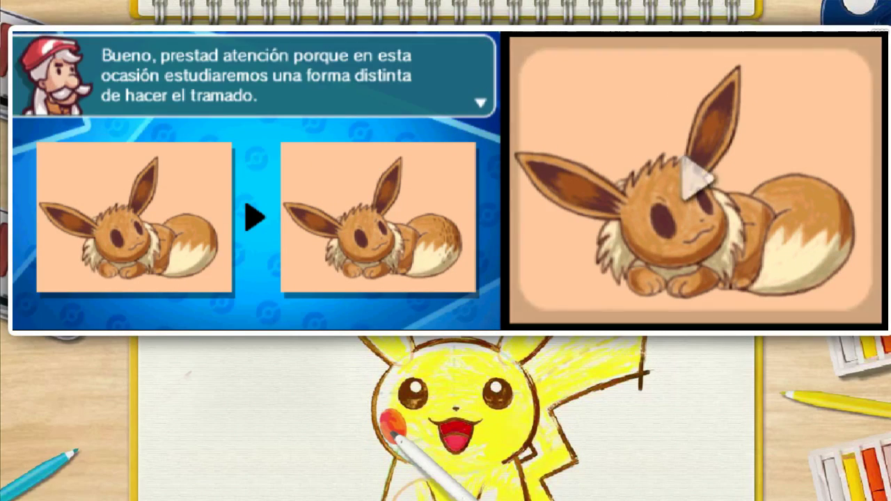
key("a")
key("a")
key("a")
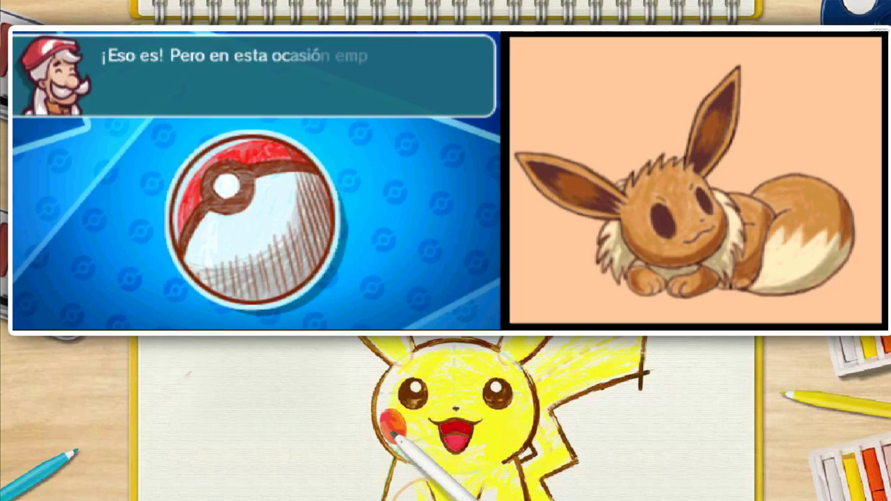
key("a")
key("a")
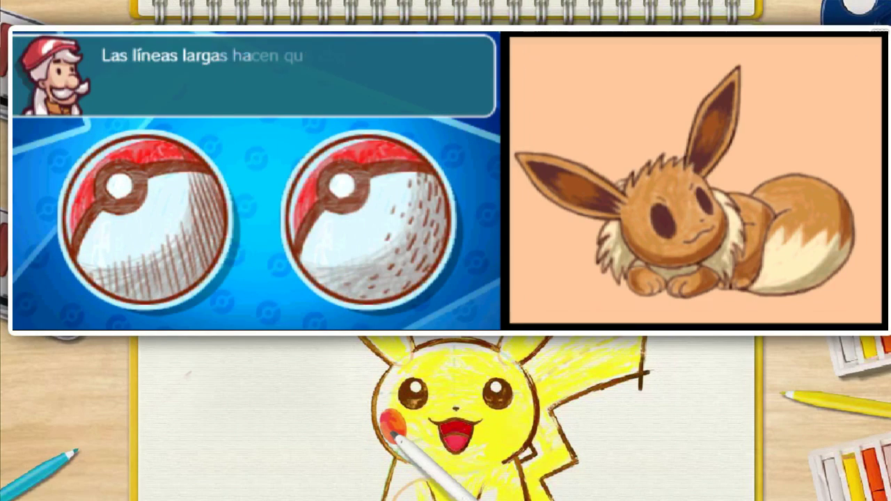
key("a")
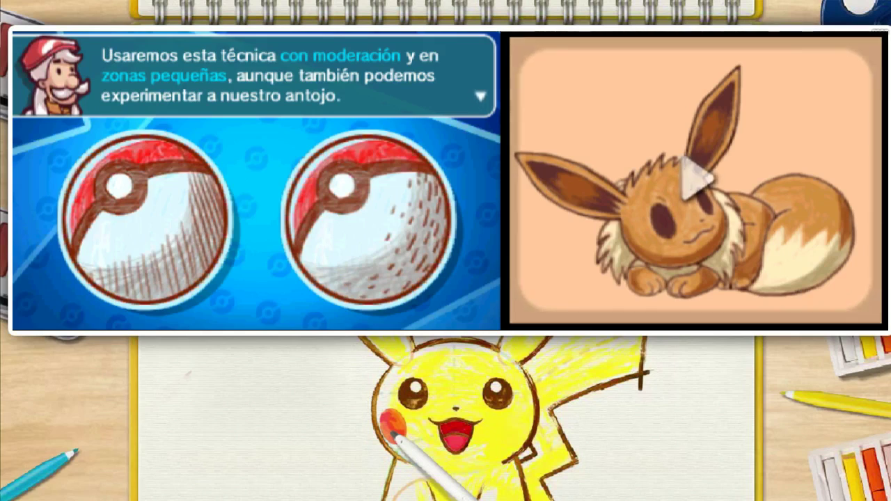
key("a")
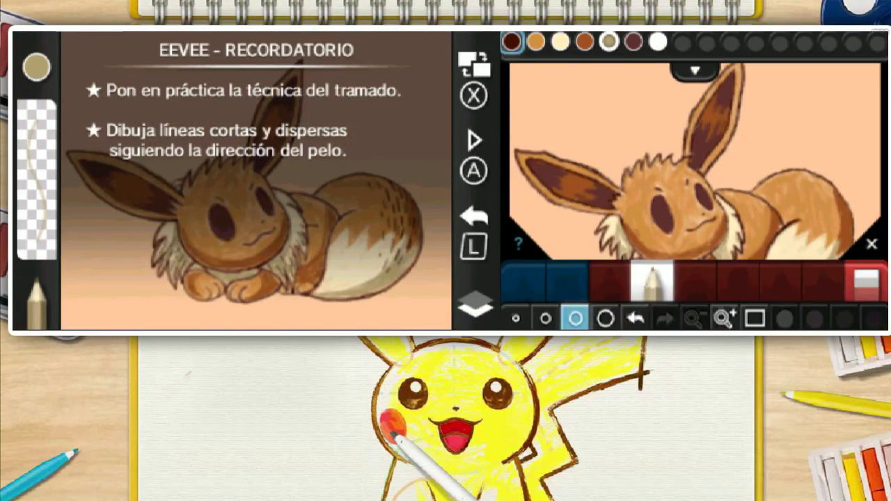
Choose the dark brown pencil and add short, scattered hatching lines following the fur on the neck and tail.
left_click(511, 42)
left_click(872, 244)
key("Up")
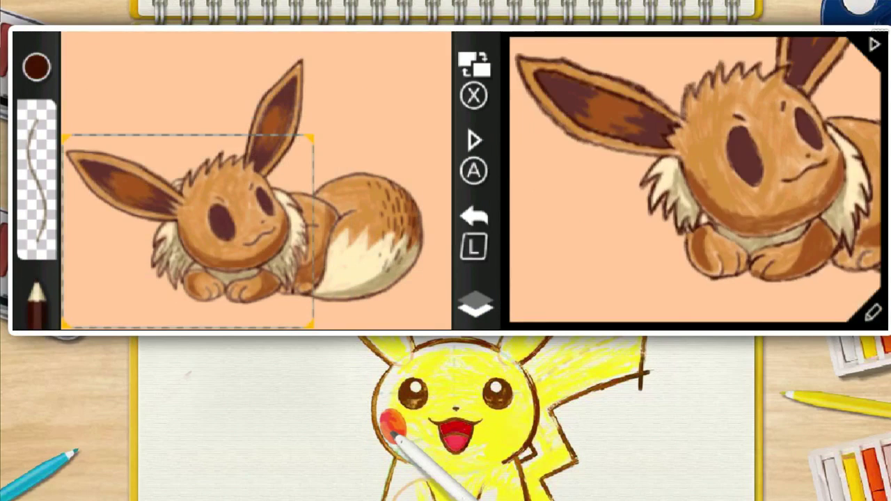
left_click(872, 312)
left_click(872, 243)
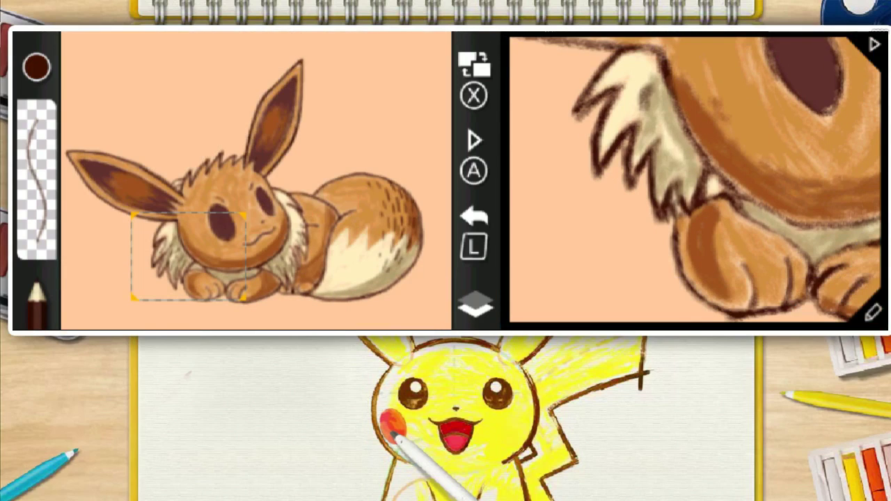
key("Down")
key("Right")
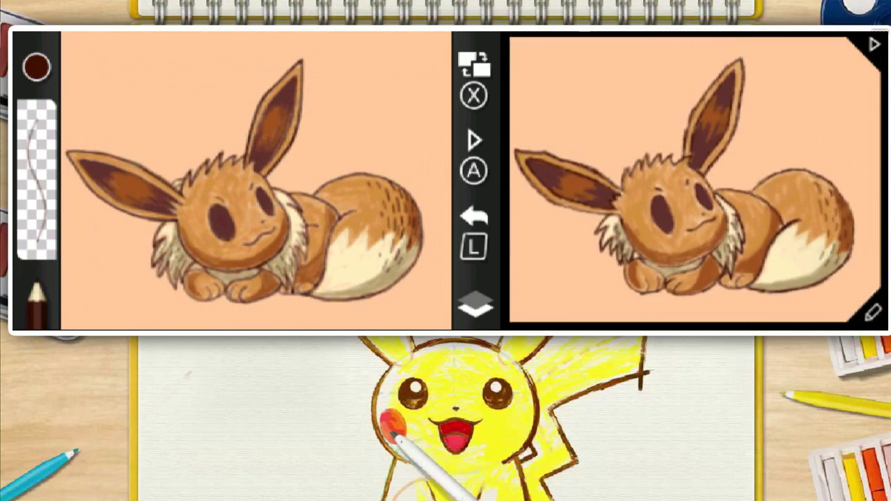
Go through the lesson's explanation of highlighted areas and start the highlights stage.
key("a")
key("a")
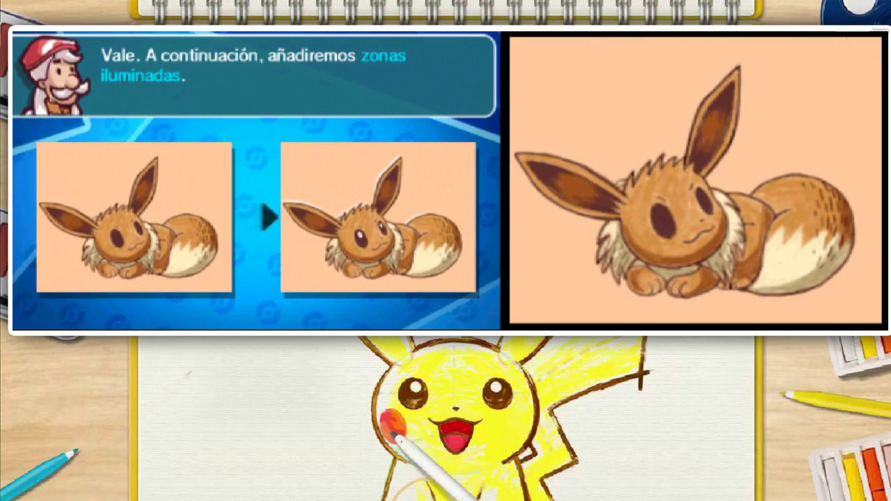
key("a")
key("a")
key("a")
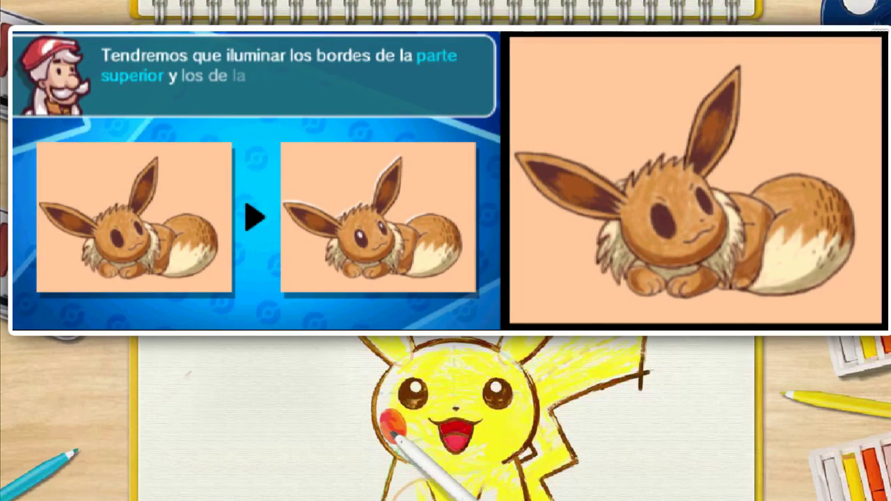
key("a")
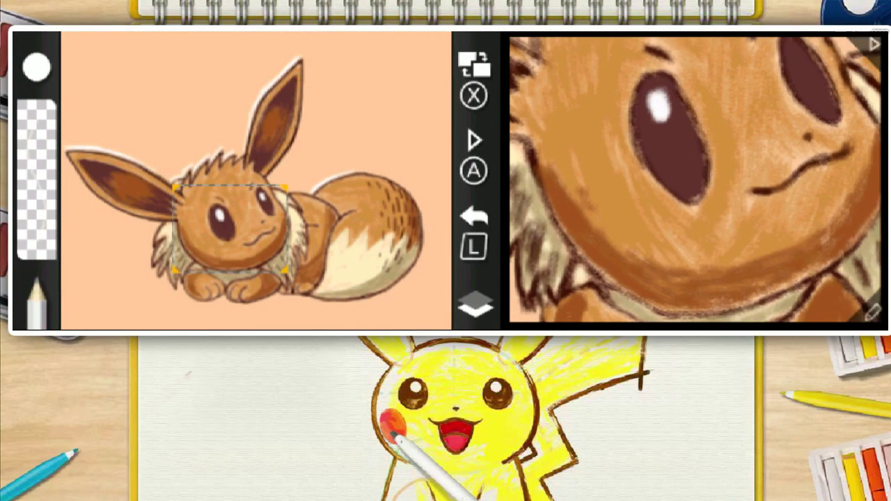
Add a white highlight to the far eye and continue to the finished Eevee card without the background scene.
key("Up")
key("Right")
left_click(750, 102)
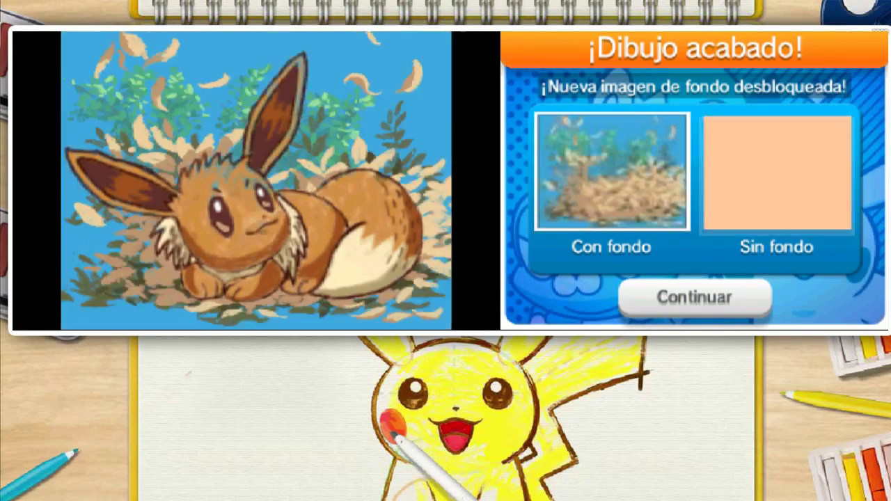
key("Return")
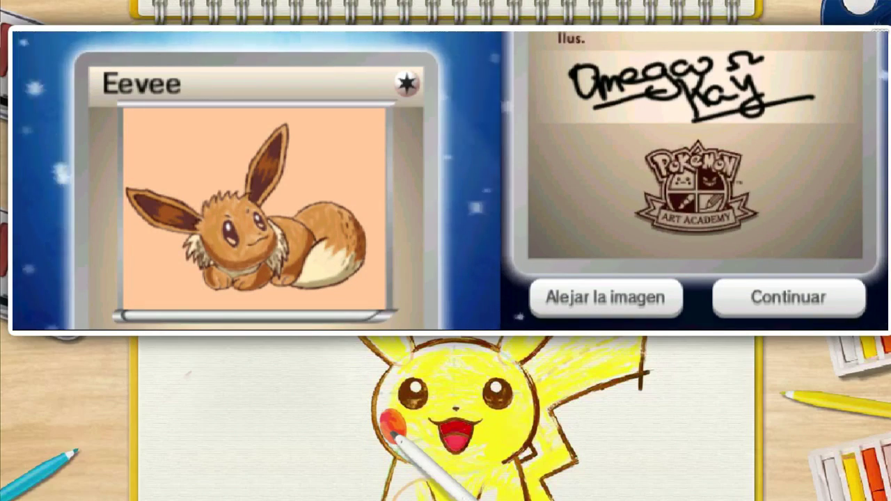